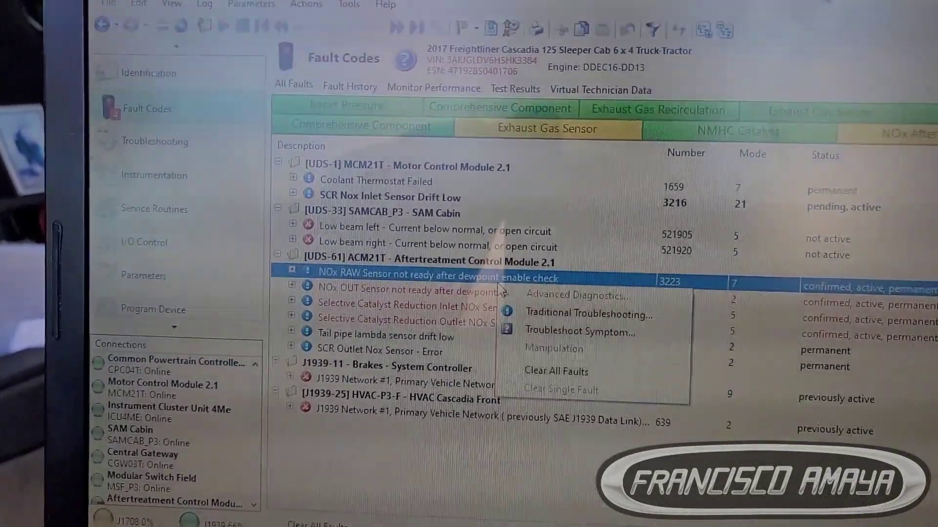
Review the NOx OUT dewpoint, SCR inlet/outlet heater circuit, outlet sensor error and inlet drift-low faults.
{"action": "left_click", "coordinate": [484, 295]}
{"action": "left_click", "coordinate": [447, 347]}
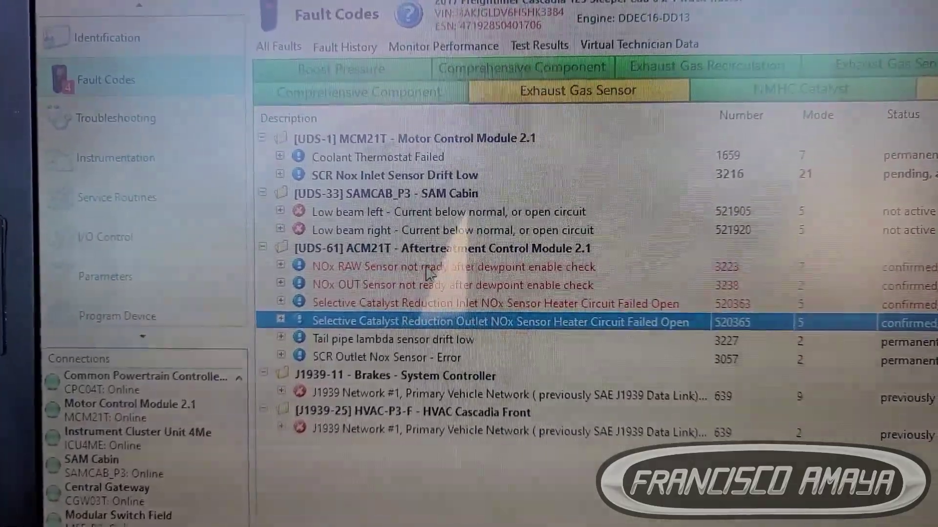
{"action": "left_click", "coordinate": [328, 282]}
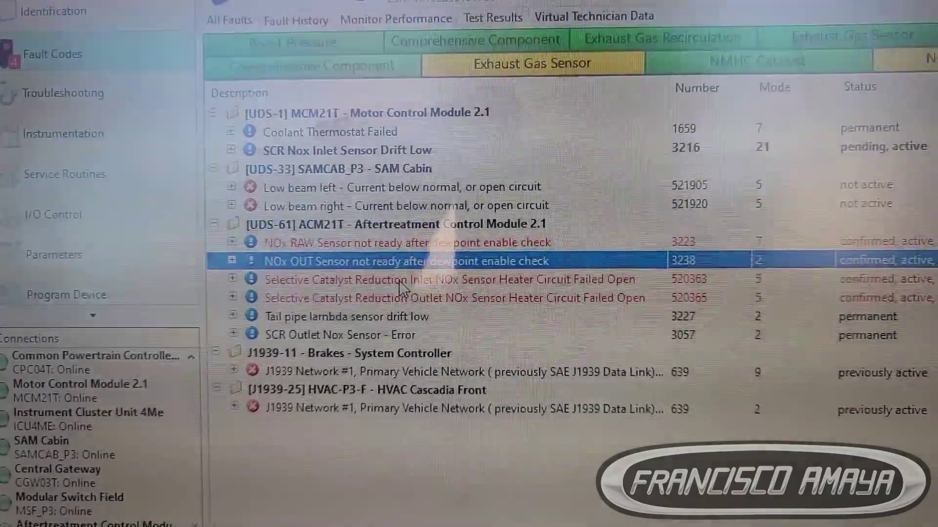
{"action": "left_click", "coordinate": [428, 281]}
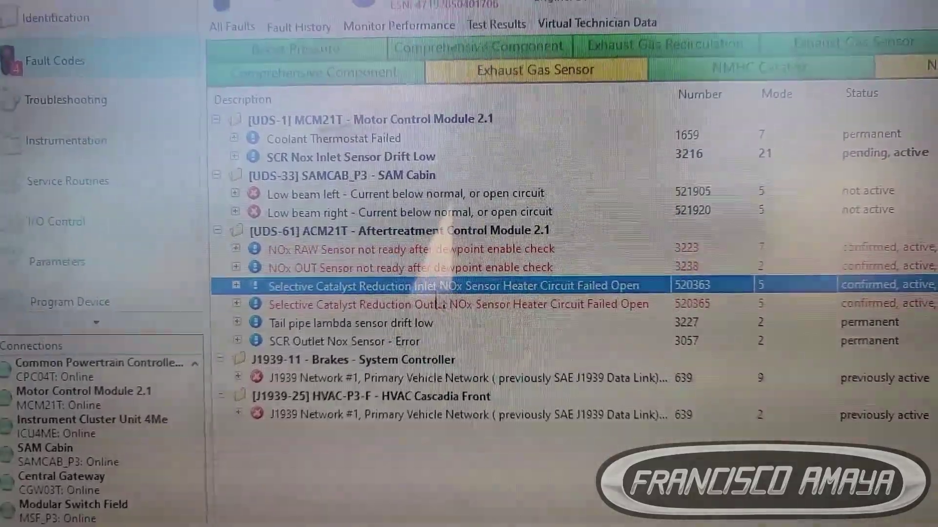
{"action": "left_click", "coordinate": [447, 298]}
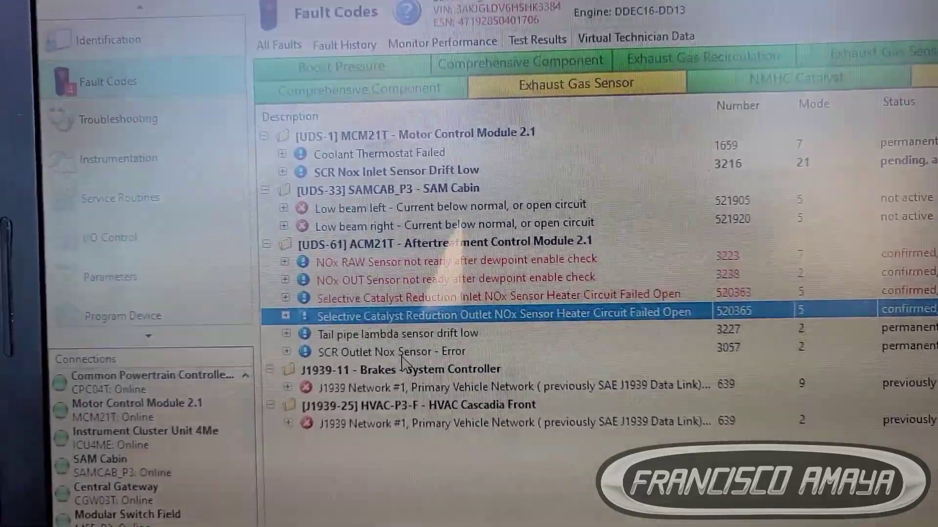
{"action": "left_click", "coordinate": [410, 341]}
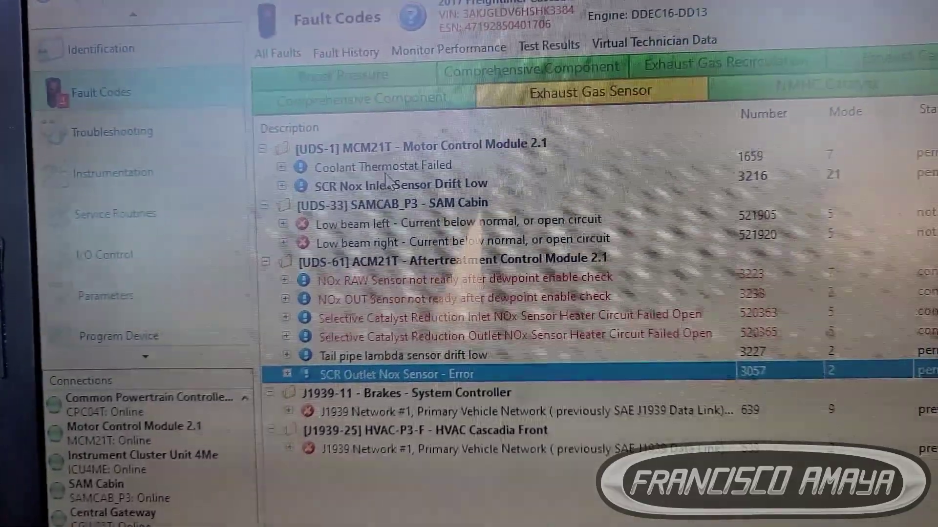
{"action": "left_click", "coordinate": [440, 152]}
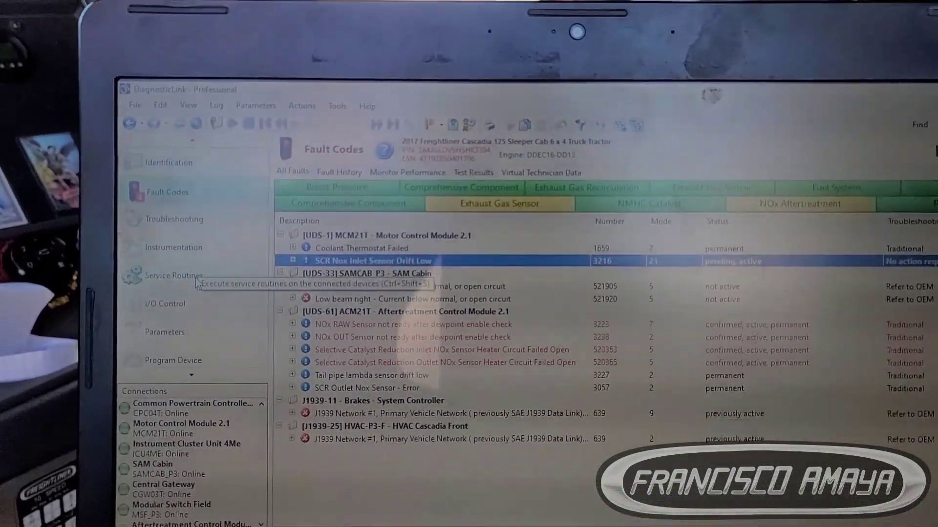
Show the Service Routines for the connected devices instead of the fault list.
{"action": "left_click", "coordinate": [167, 286]}
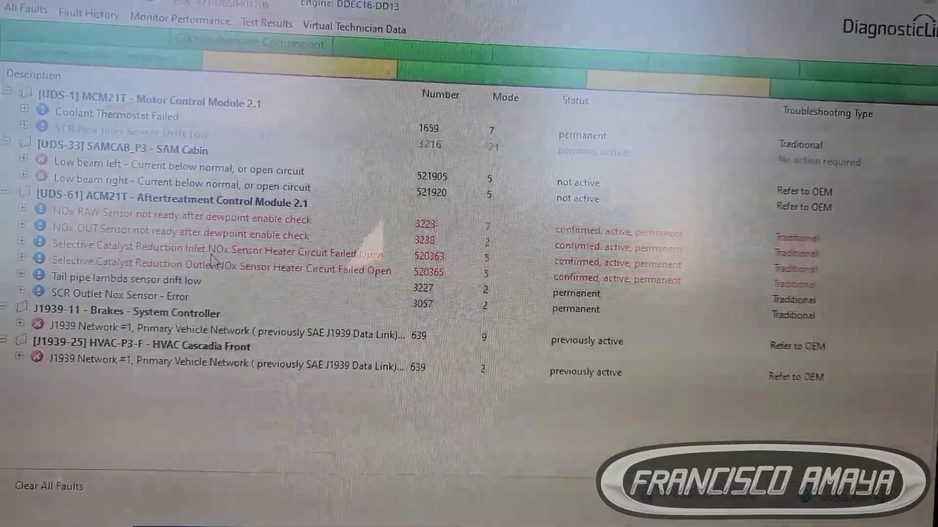
{"action": "left_click", "coordinate": [235, 220]}
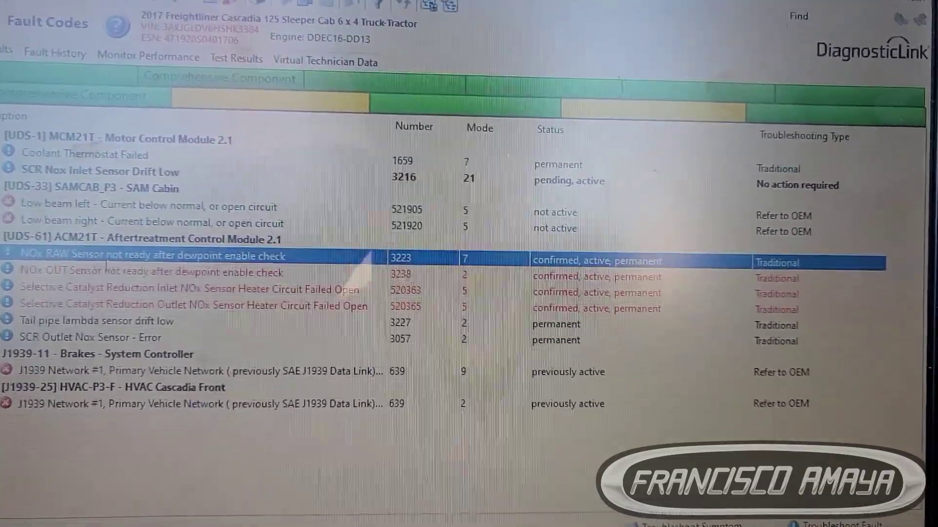
{"action": "left_click", "coordinate": [110, 273]}
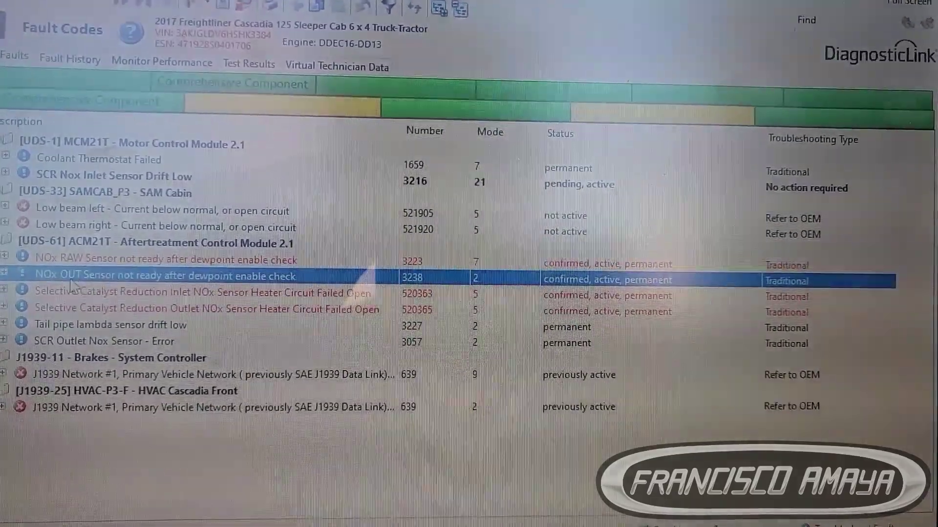
{"action": "left_click", "coordinate": [198, 296]}
{"action": "left_click", "coordinate": [313, 315]}
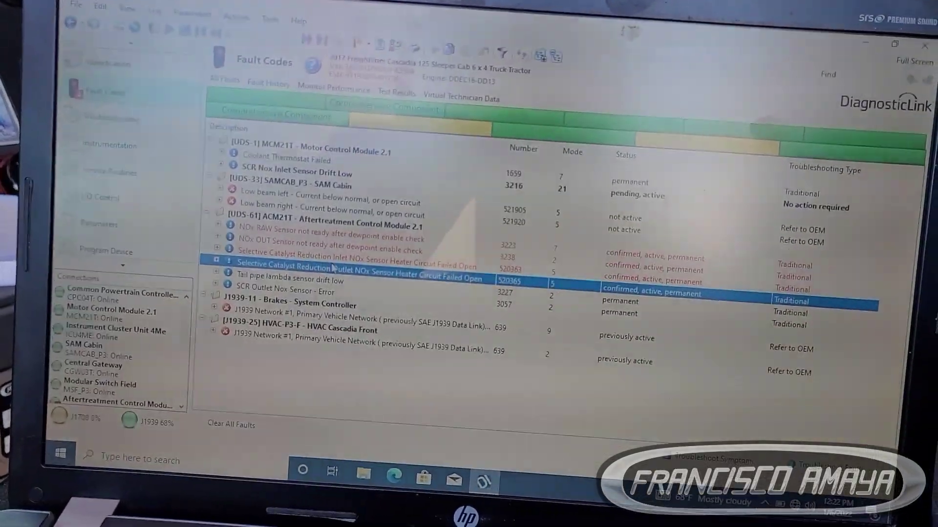
Review the inlet 520363 and outlet 520365 NOx heater faults, then select the NOx RAW sensor dewpoint fault.
{"action": "left_click", "coordinate": [412, 271], "text": "shift"}
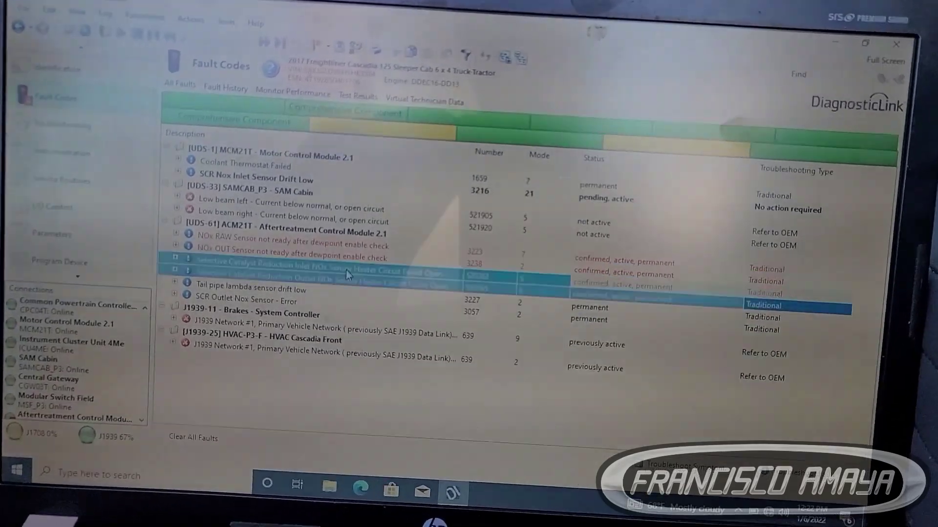
{"action": "left_click", "coordinate": [341, 283]}
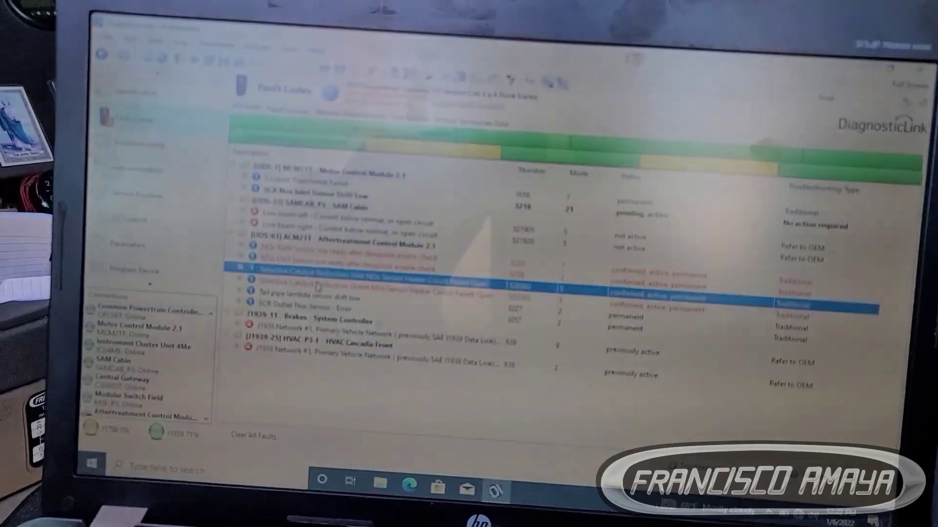
{"action": "left_click", "coordinate": [304, 277]}
{"action": "left_click", "coordinate": [324, 281]}
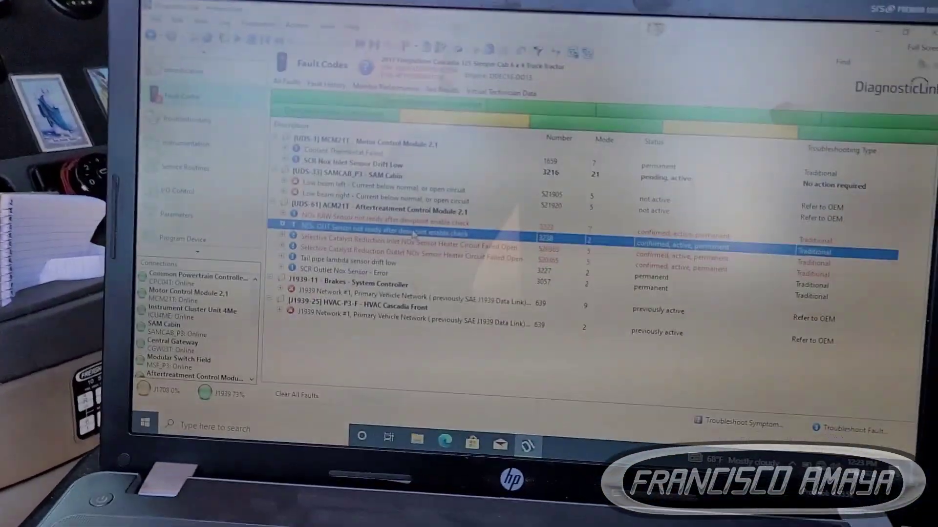
{"action": "left_click", "coordinate": [427, 214]}
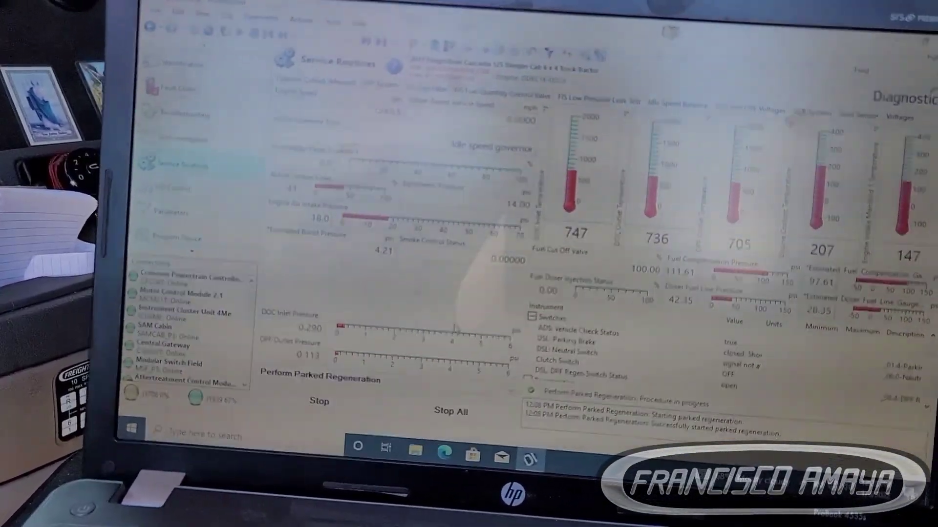
Stop the parked regeneration, show the SCR conversion check, then select the NOx OUT dewpoint fault.
{"action": "left_click", "coordinate": [438, 423]}
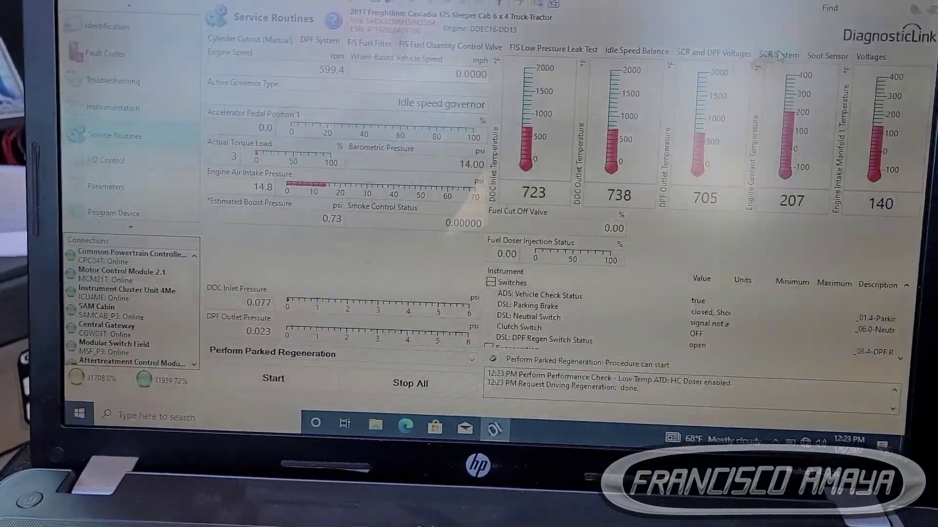
{"action": "left_click", "coordinate": [834, 65]}
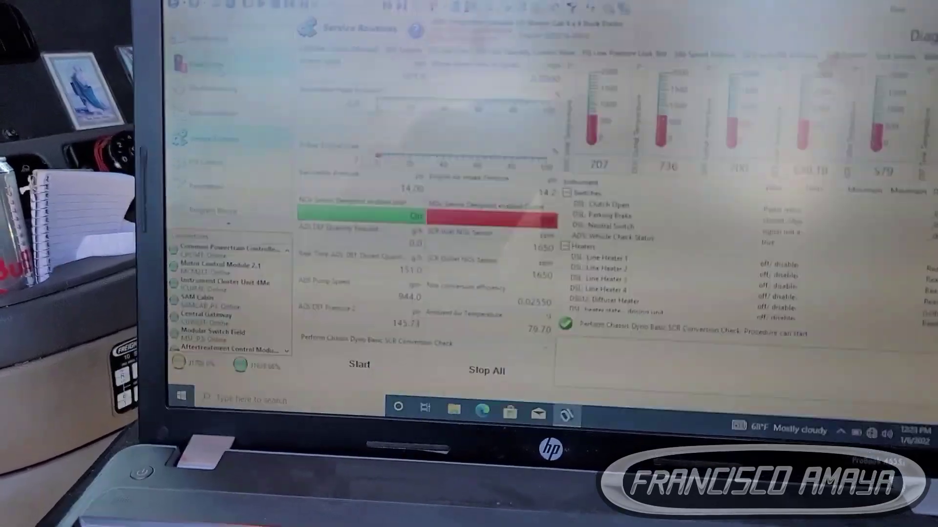
{"action": "left_click", "coordinate": [414, 194]}
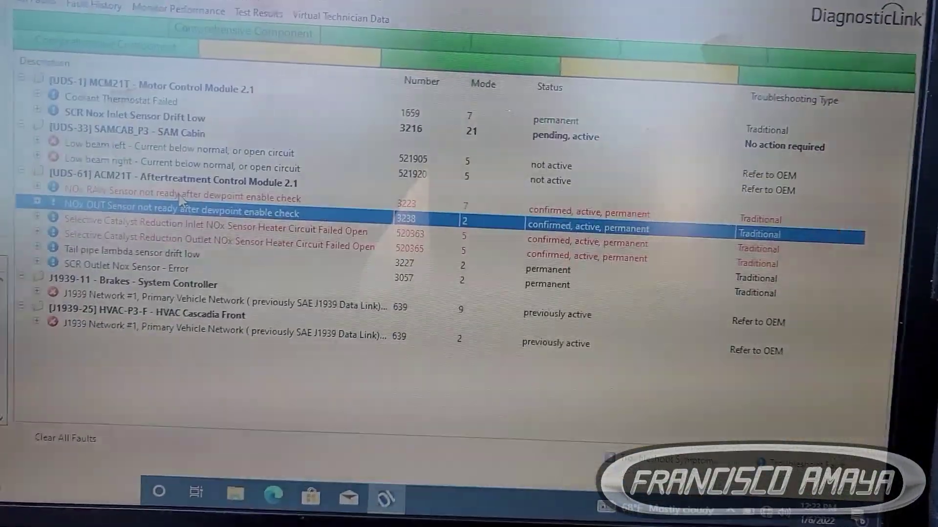
{"action": "left_click", "coordinate": [197, 184]}
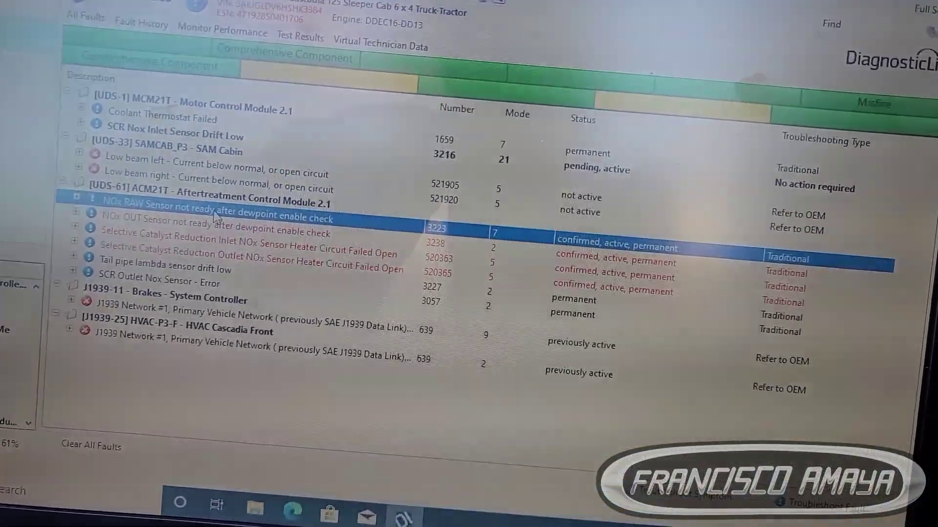
{"action": "left_click", "coordinate": [229, 236]}
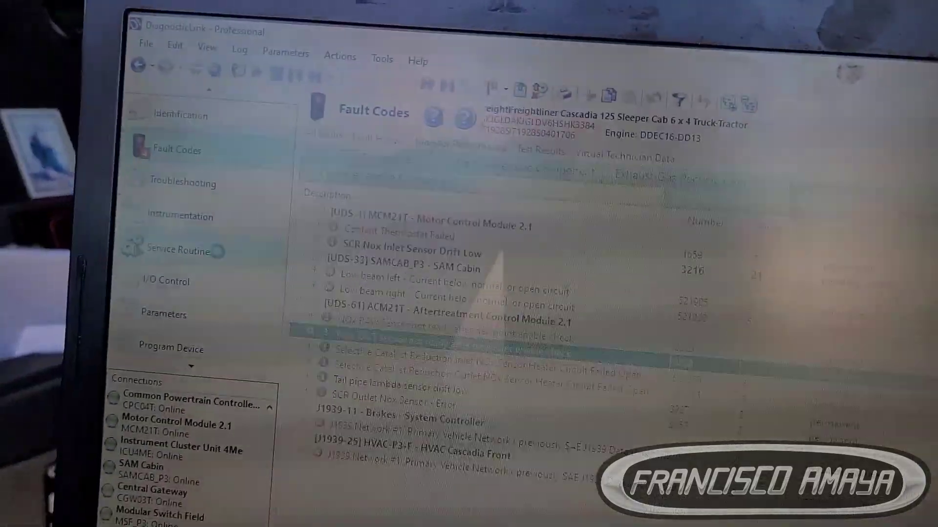
{"action": "left_click", "coordinate": [29, 213]}
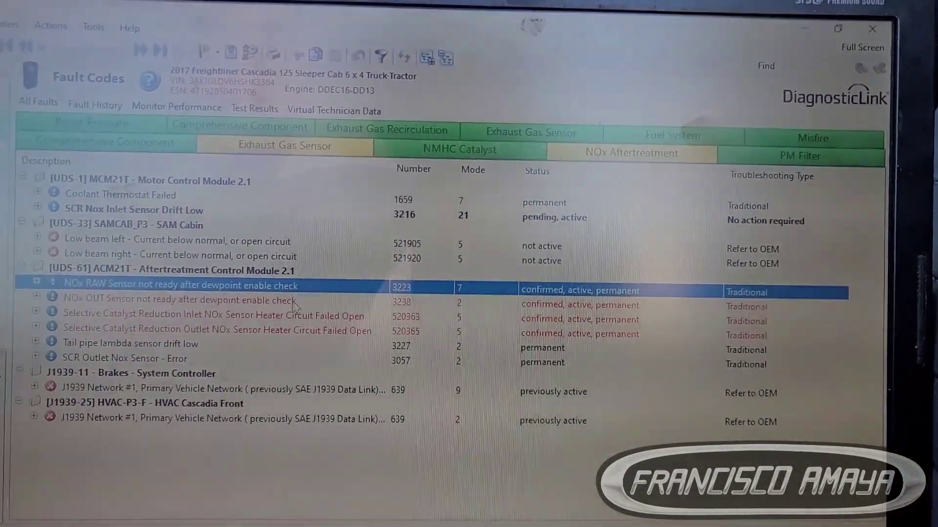
{"action": "left_click", "coordinate": [275, 322]}
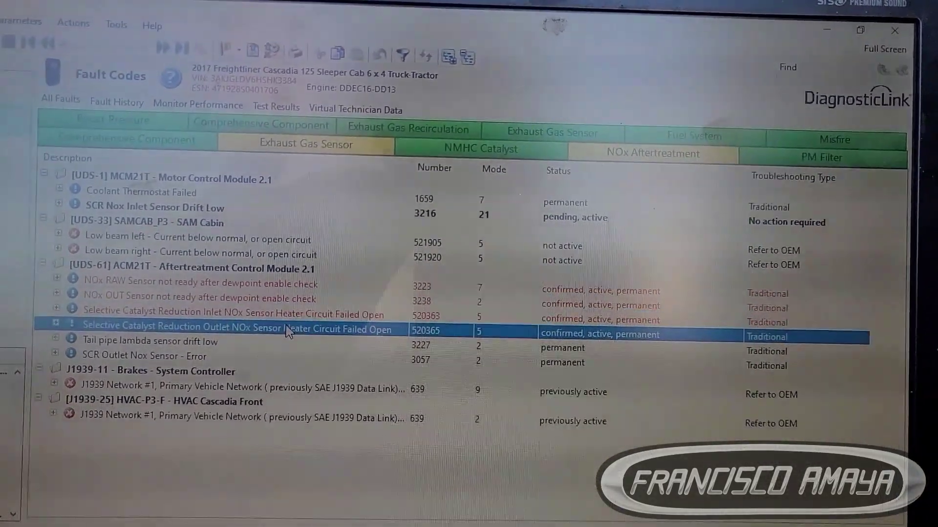
{"action": "left_click", "coordinate": [281, 334]}
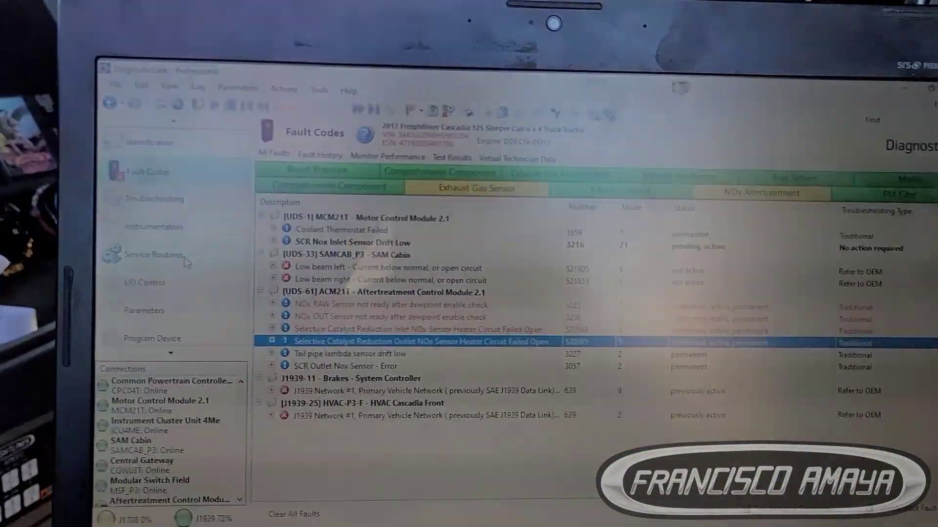
{"action": "left_click", "coordinate": [344, 305]}
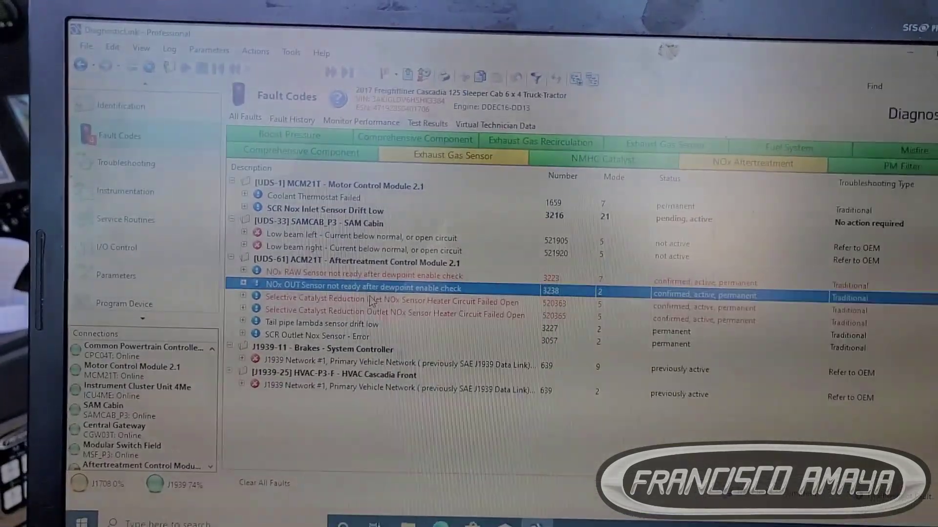
{"action": "left_click", "coordinate": [352, 292]}
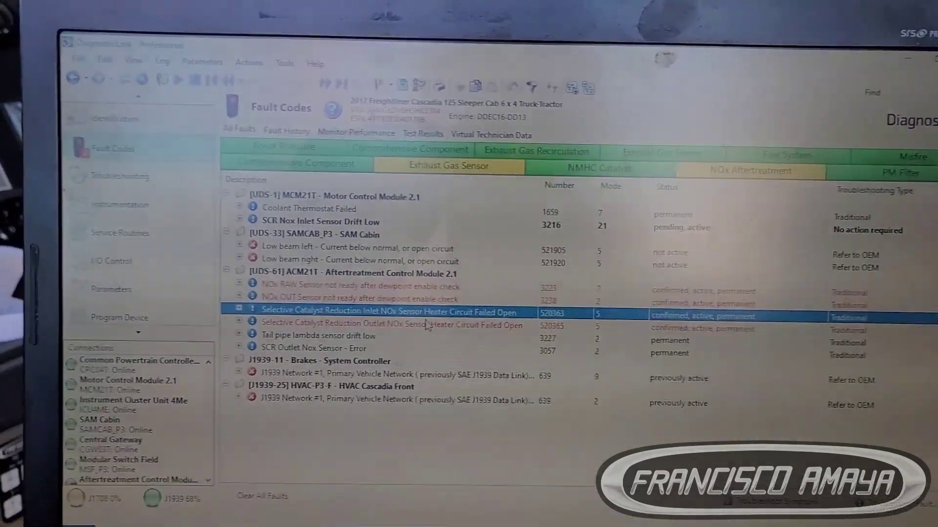
{"action": "left_click", "coordinate": [392, 277]}
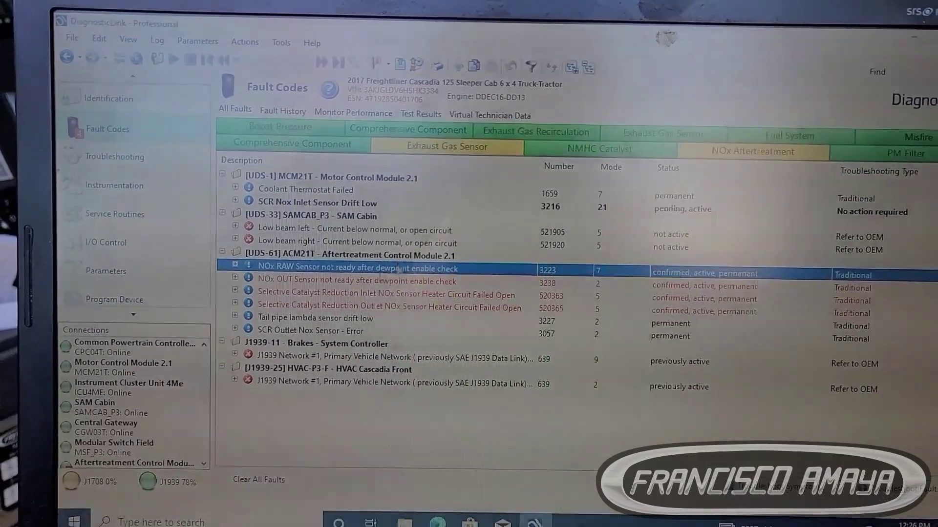